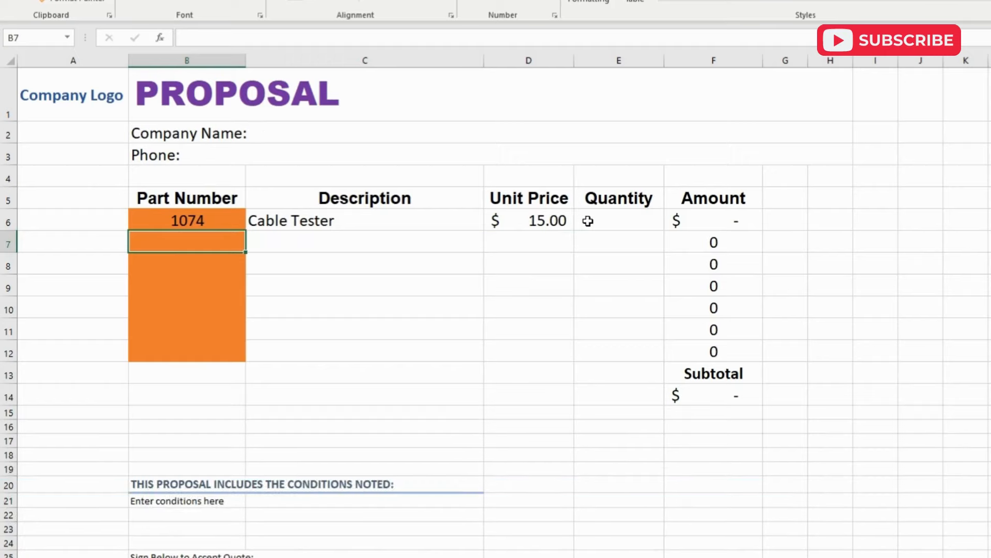
# Set the Cable Tester row's quantity to 15.
pyautogui.click(584, 219)
pyautogui.write('15')
pyautogui.press('Return')
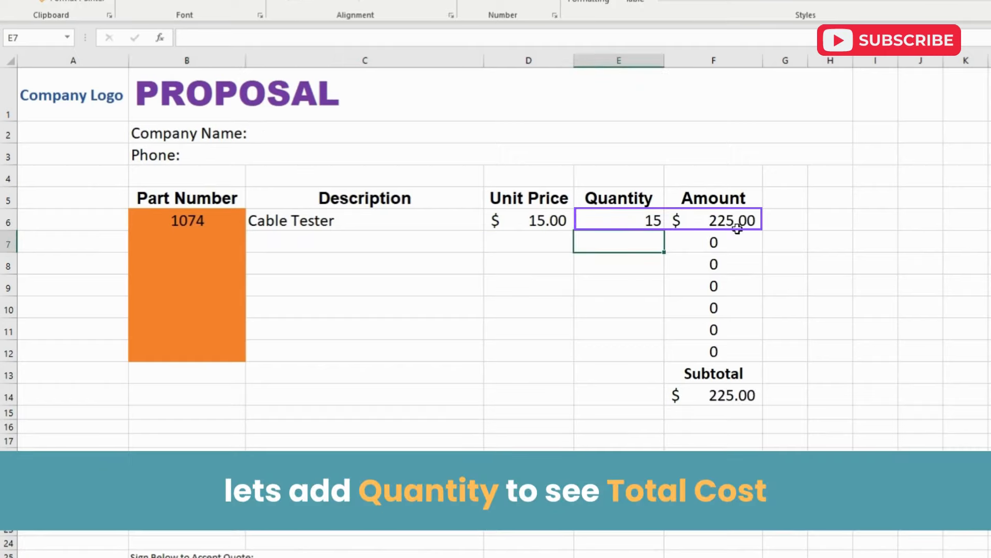
# Add part numbers 1028, 1069 and 1089 below part 1074, with quantities 12, 2 and 3.
pyautogui.click(186, 223)
pyautogui.click(186, 241)
pyautogui.write('1028')
pyautogui.press('Return')
pyautogui.write('1069')
pyautogui.press('Return')
# Add part numbers 1100 and 1056 in rows 10 and 11, with quantities 1 and 2.
pyautogui.write('1100')
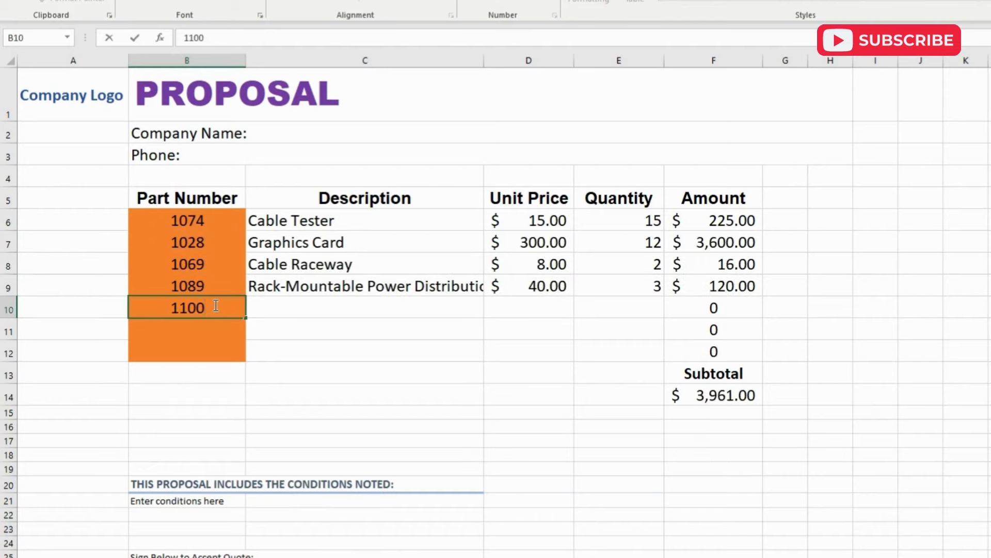
pyautogui.press('Return')
pyautogui.write('1056')
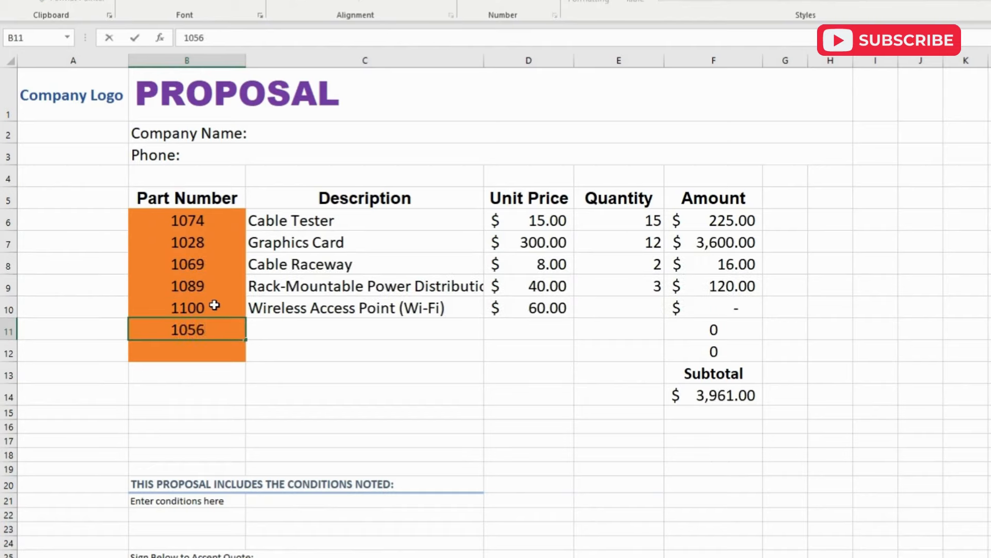
pyautogui.press('Return')
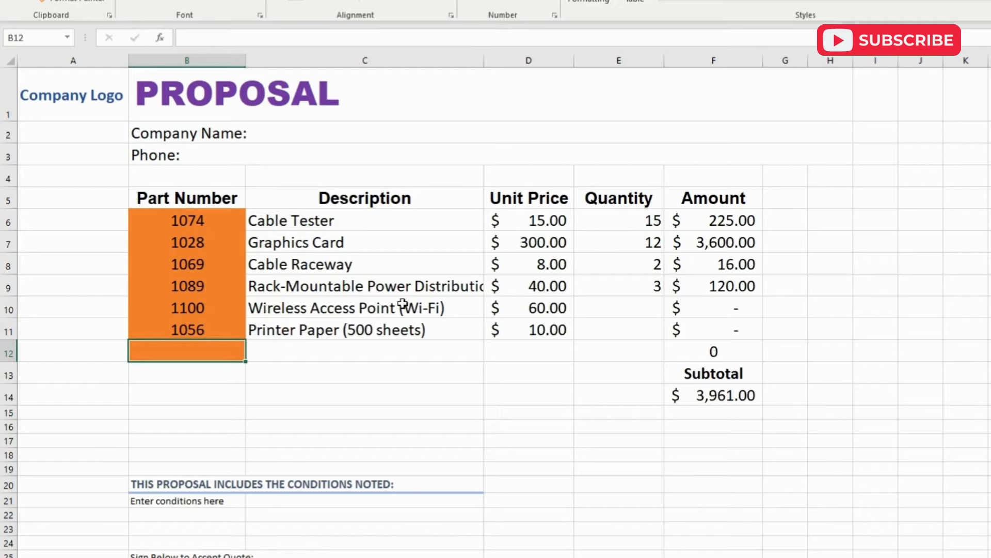
pyautogui.click(639, 305)
pyautogui.write('1')
pyautogui.press('Return')
pyautogui.write('2')
pyautogui.press('Return')
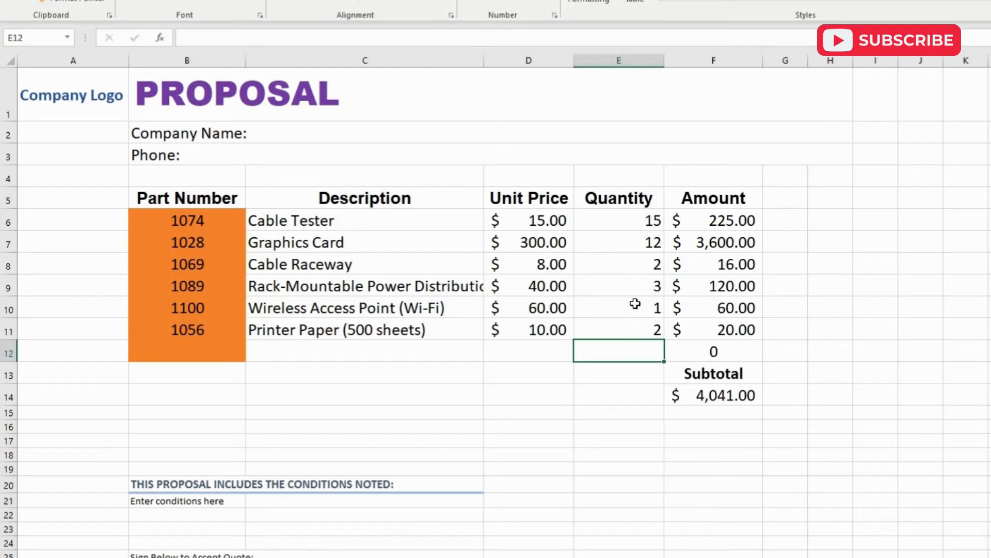
# Add part number 1024 in row 12 with a quantity of 1.
pyautogui.click(212, 345)
pyautogui.write('1024')
pyautogui.press('Return')
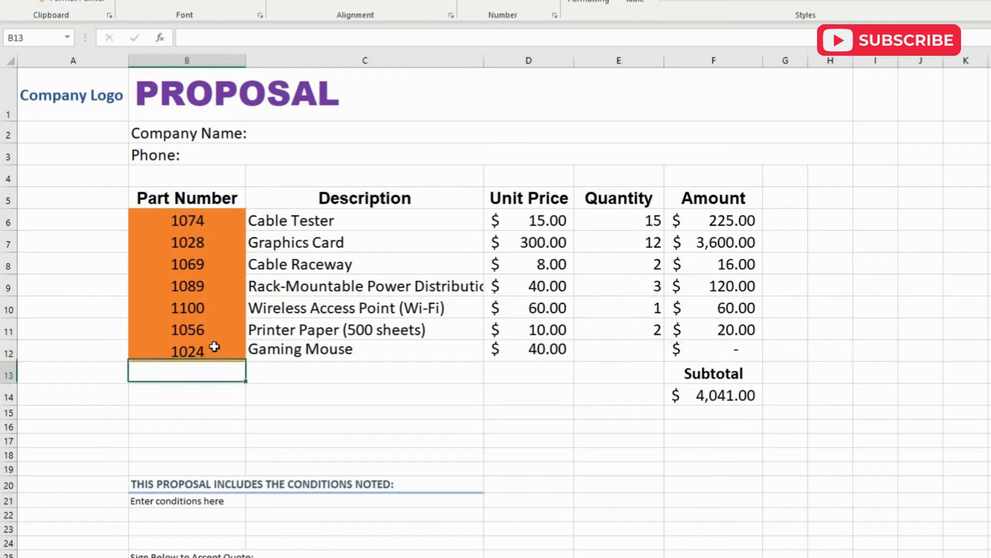
pyautogui.click(649, 351)
pyautogui.write('1')
pyautogui.press('Return')
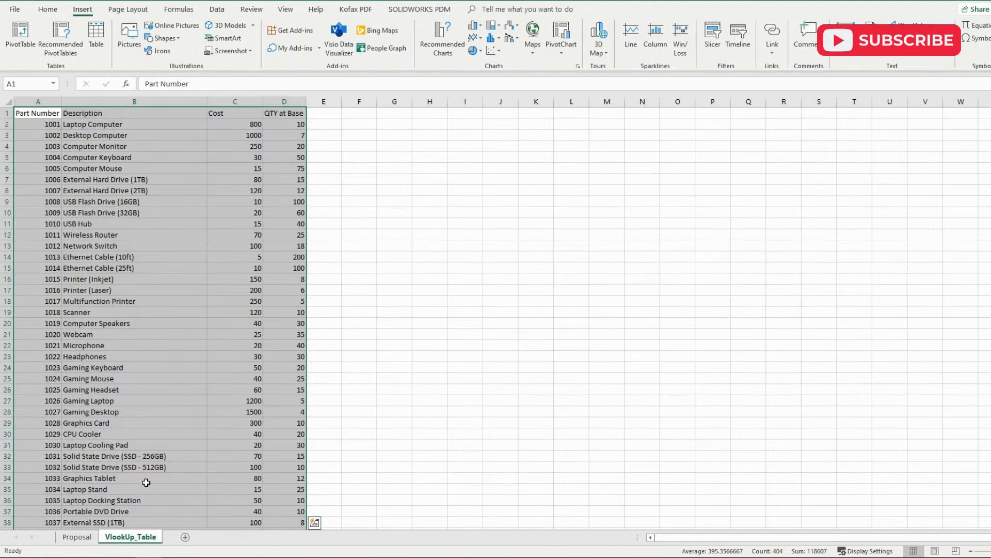
# Convert the parts list A1:D101 on the VlookUp_Table sheet into a table with headers.
pyautogui.click(198, 375)
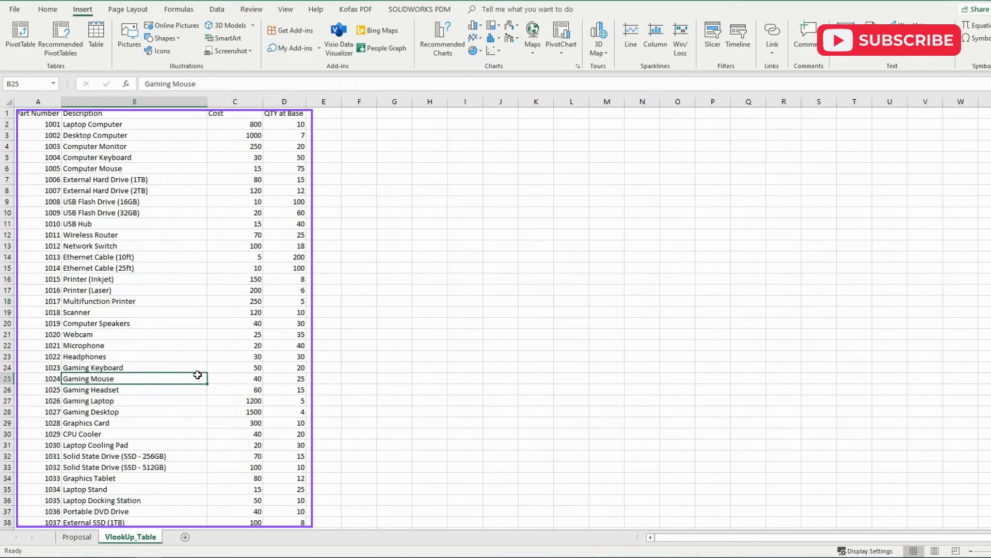
pyautogui.moveTo(38, 113); pyautogui.dragTo(304, 537)
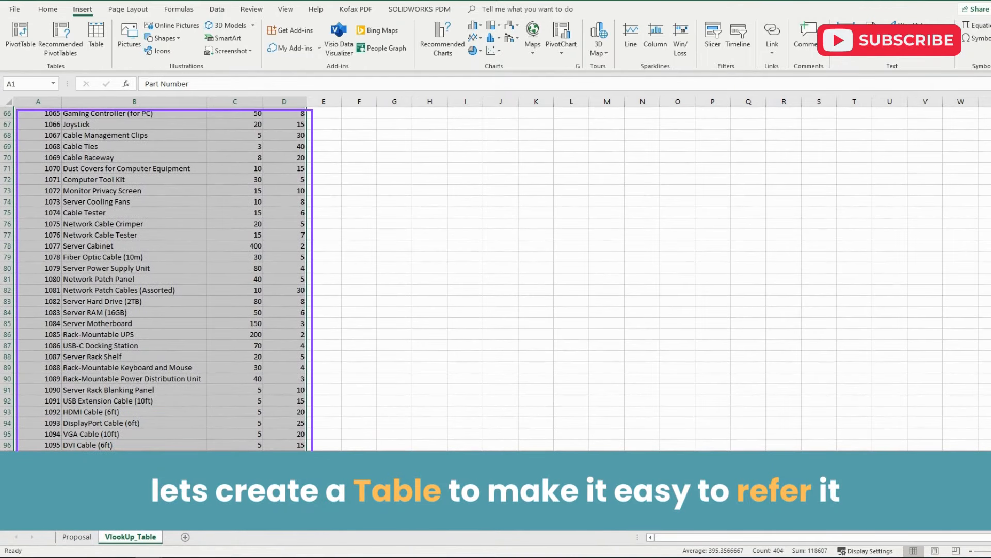
pyautogui.scroll(4, 164, 263)
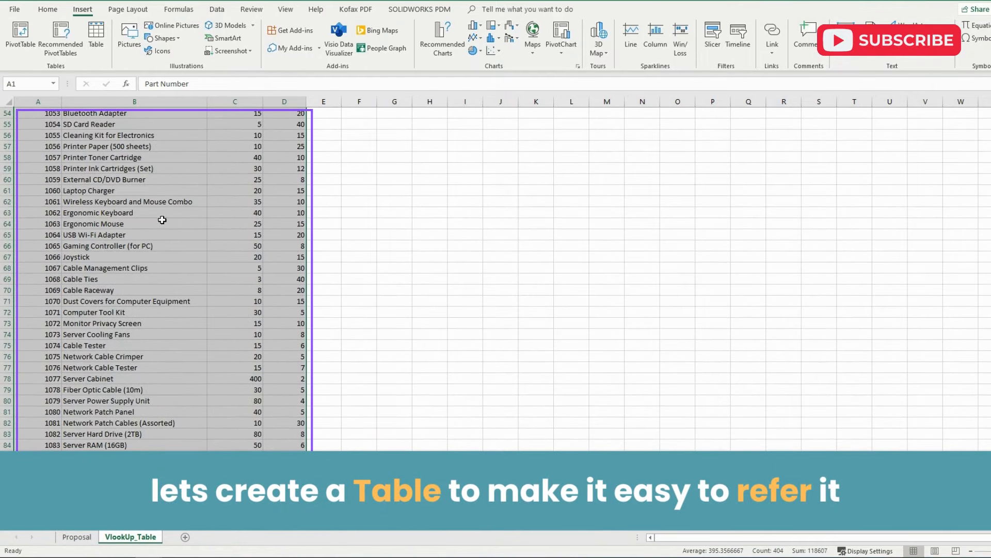
pyautogui.click(96, 28)
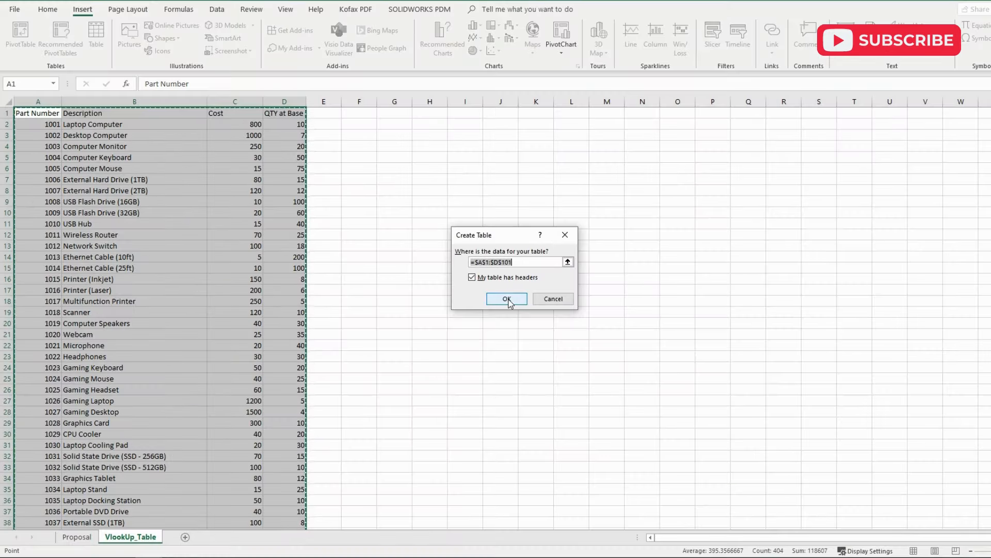
pyautogui.click(507, 299)
pyautogui.click(143, 190)
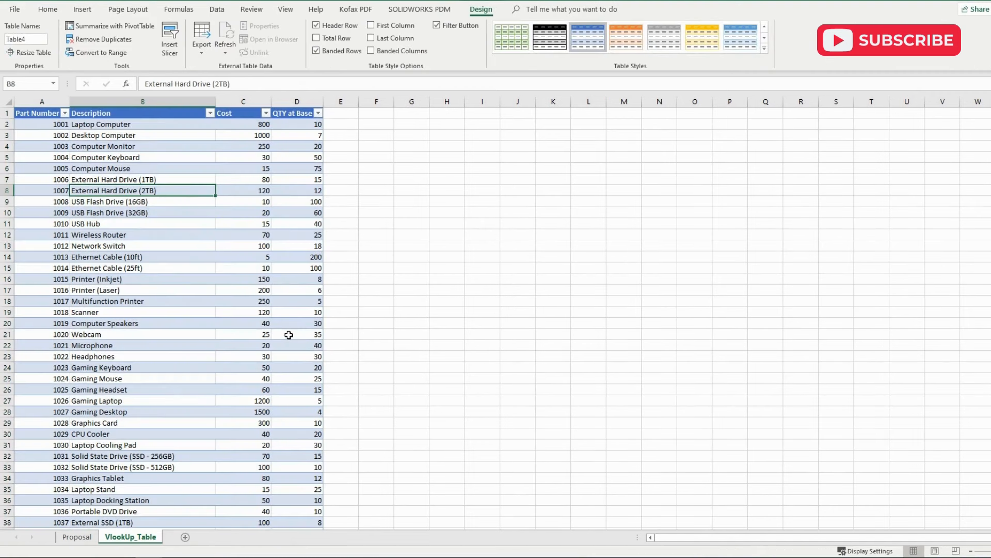
pyautogui.click(144, 156)
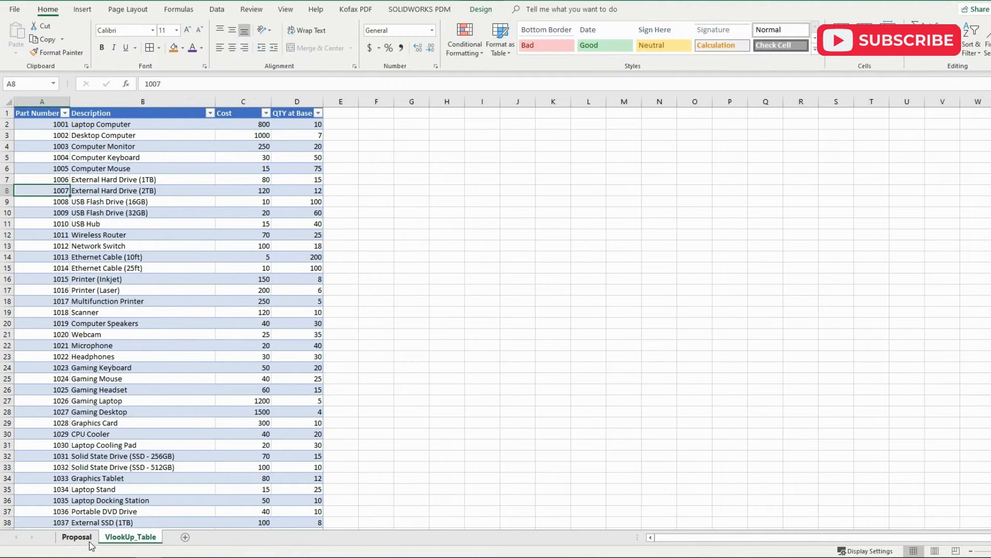
# Enter part number 1007 in the first Part Number row, B6, of the Proposal sheet.
pyautogui.click(77, 537)
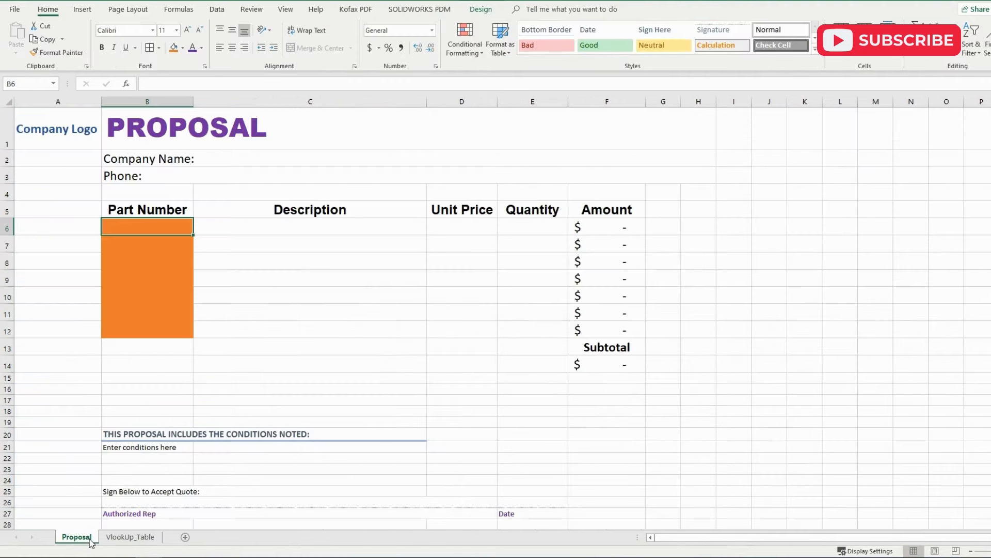
pyautogui.write('1007')
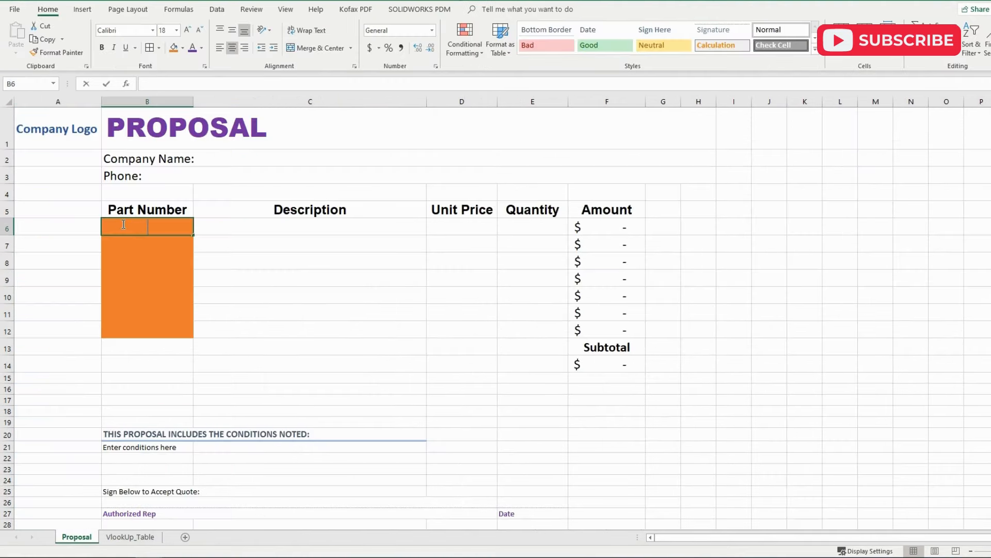
pyautogui.press('Return')
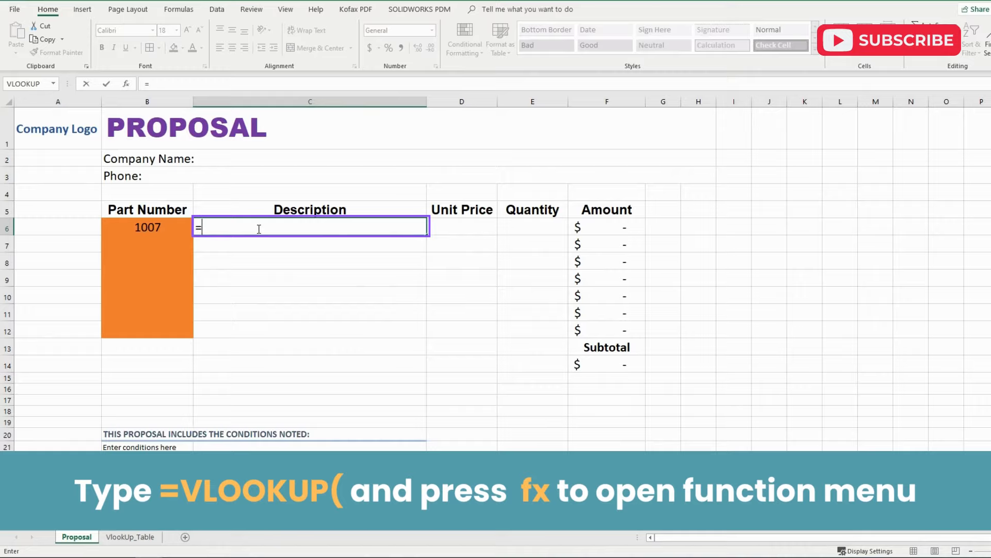
# Start a VLOOKUP function in Description cell C6 with B6 as its lookup value.
pyautogui.write('vlooku')
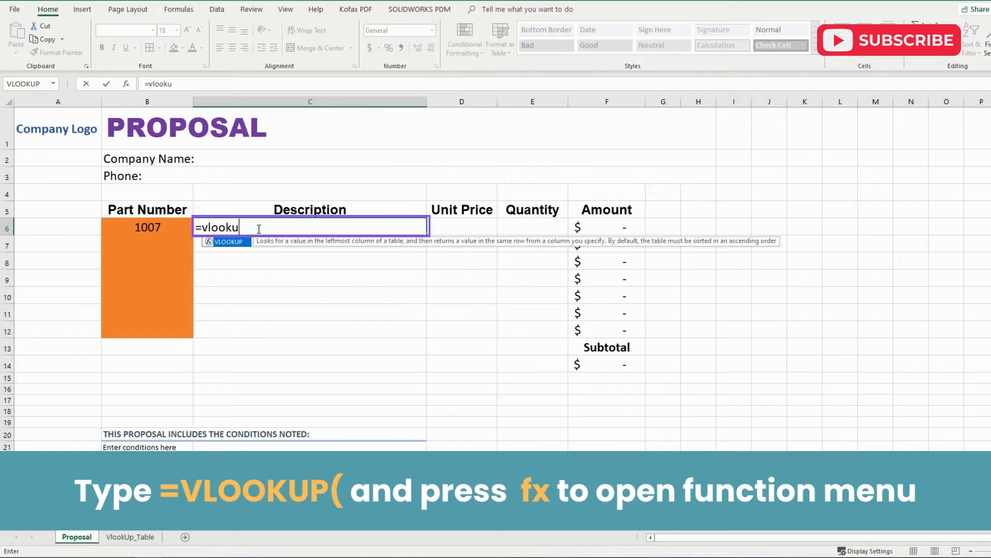
pyautogui.write('p')
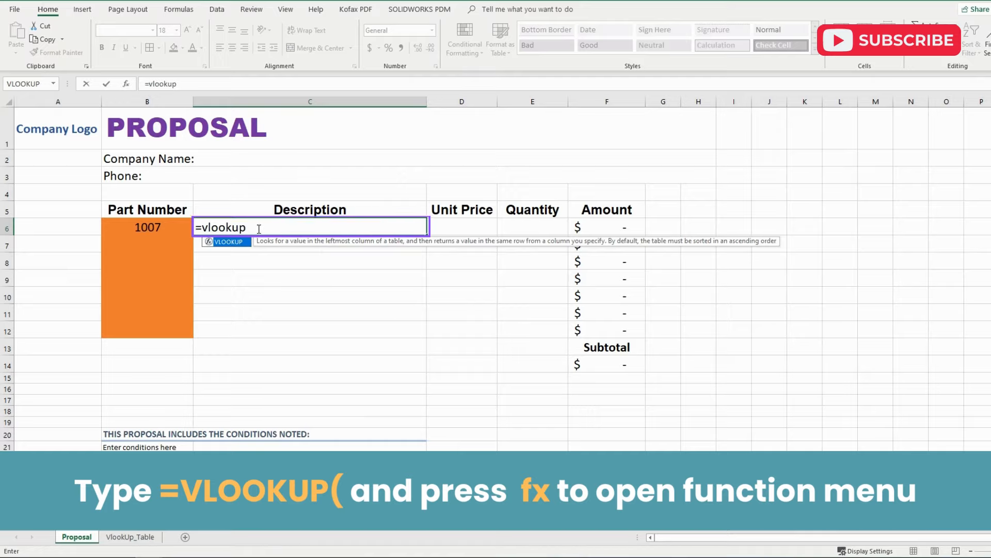
pyautogui.write('(')
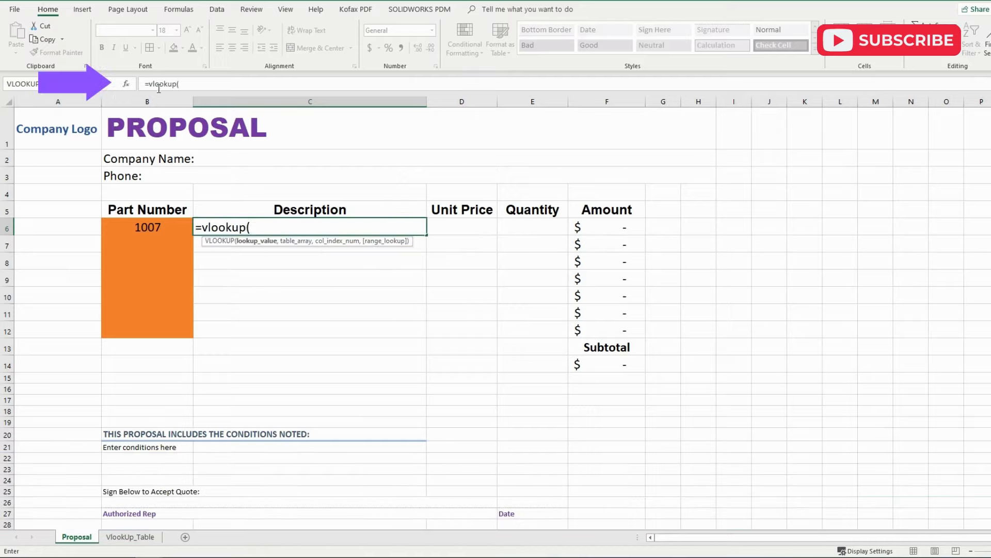
pyautogui.click(127, 84)
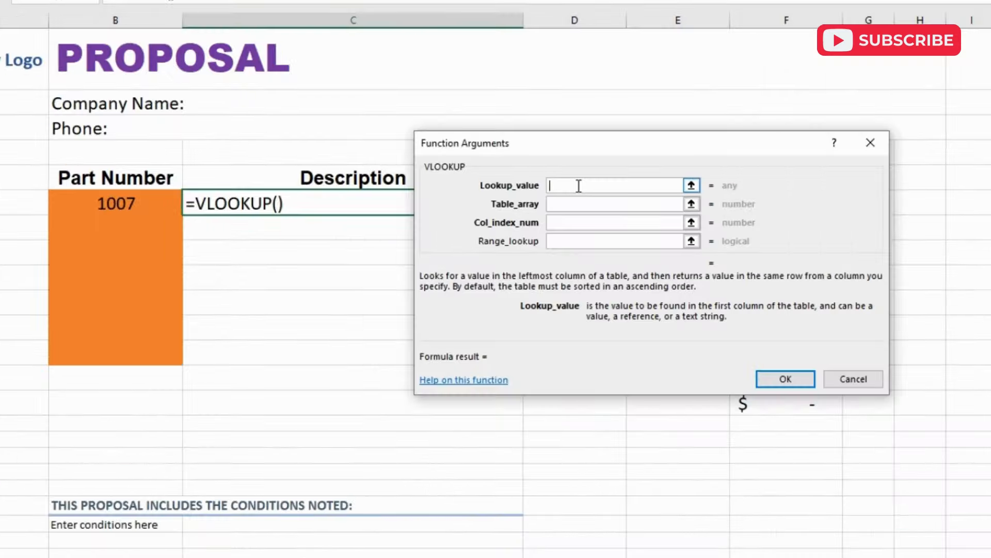
pyautogui.click(142, 203)
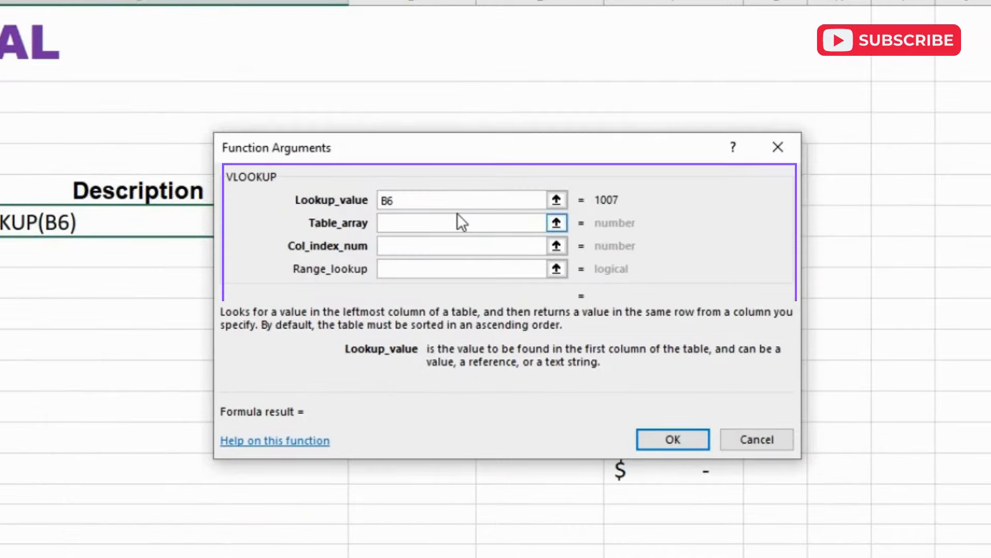
# Set the VLOOKUP function's table array to table4.
pyautogui.click(444, 221)
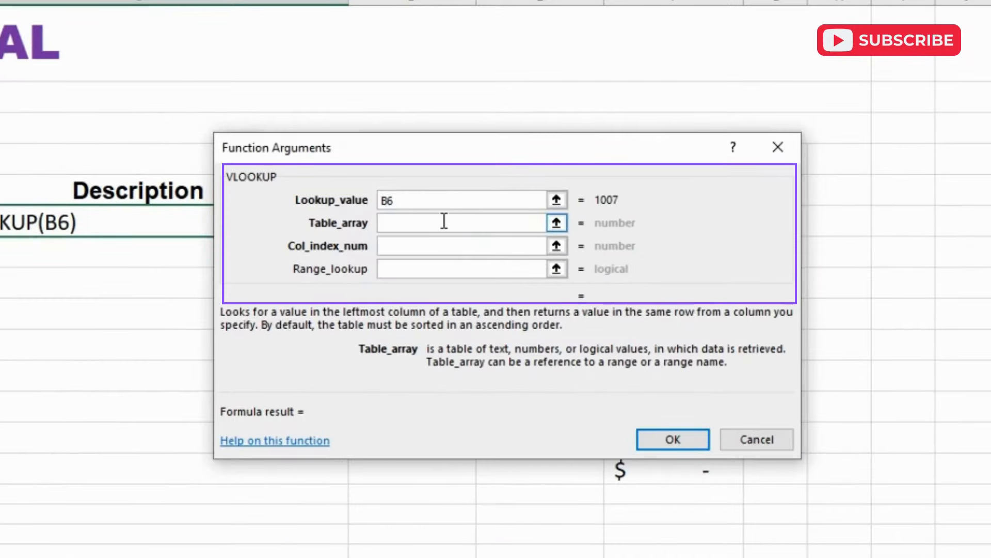
pyautogui.write('t')
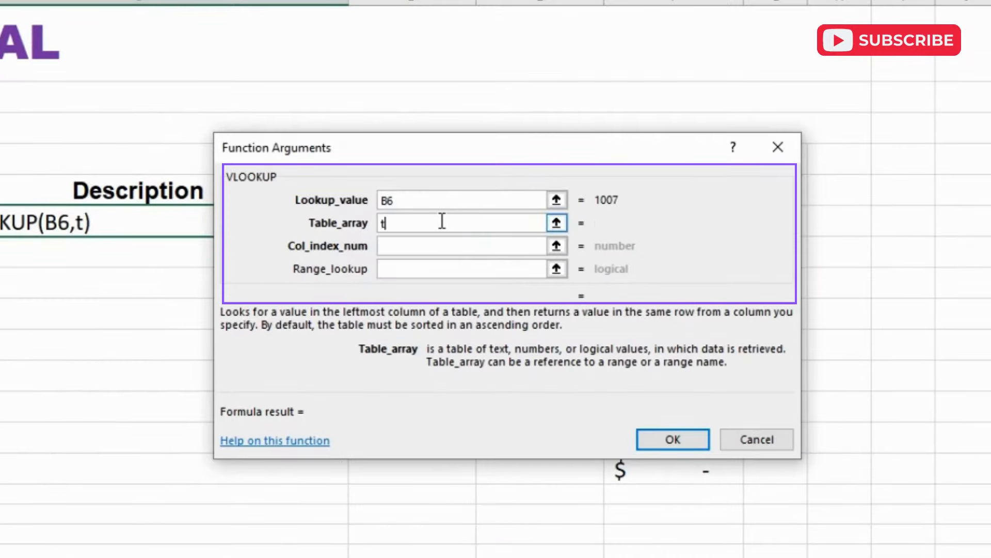
pyautogui.write('able')
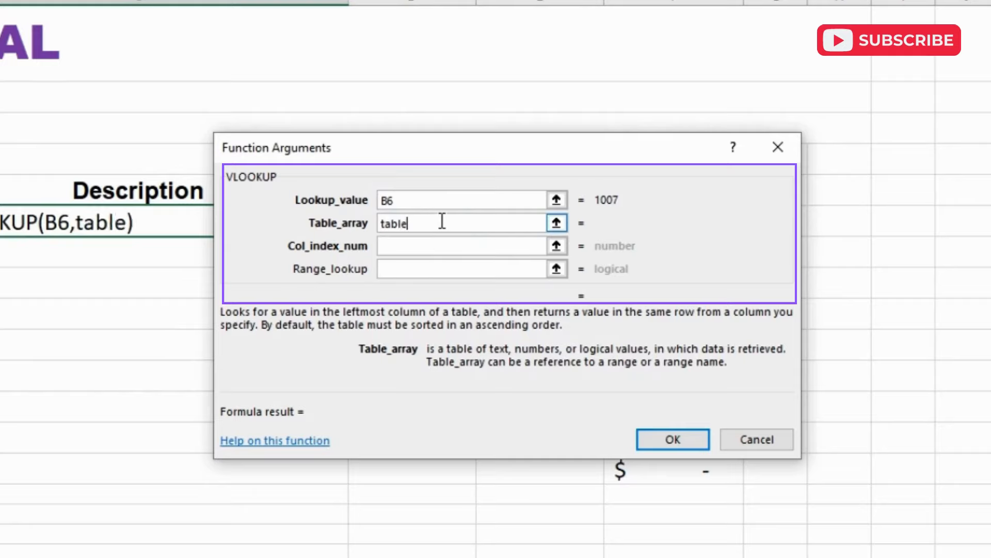
pyautogui.write('4')
# Complete the VLOOKUP with column index number 2 and range lookup FALSE, and fill the formula from C6 down to C12.
pyautogui.click(416, 240)
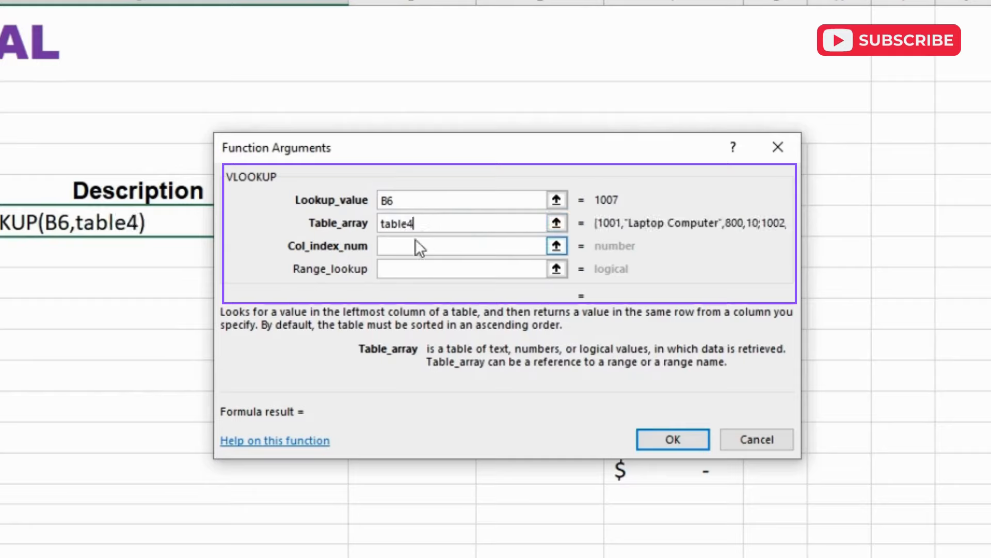
pyautogui.click(484, 247)
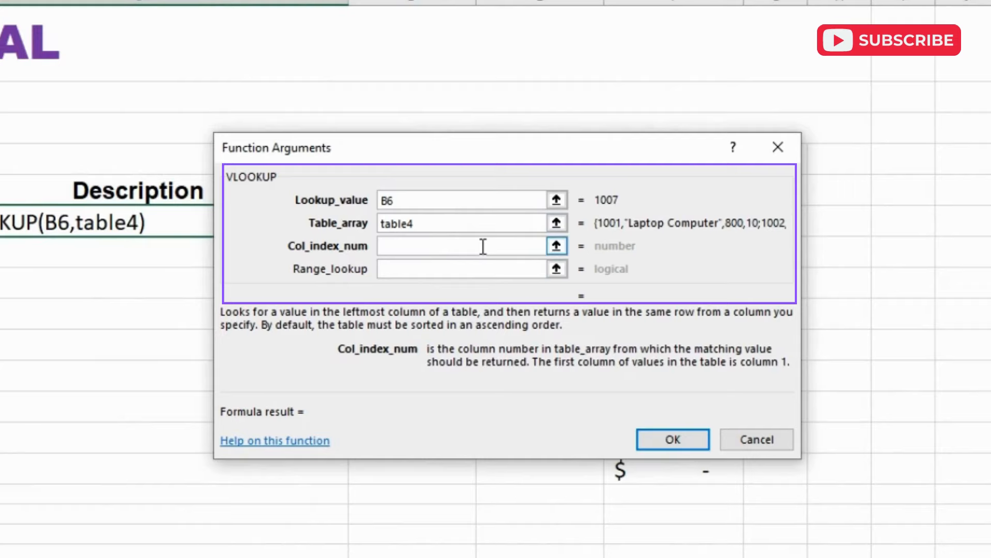
pyautogui.write('2')
pyautogui.click(476, 269)
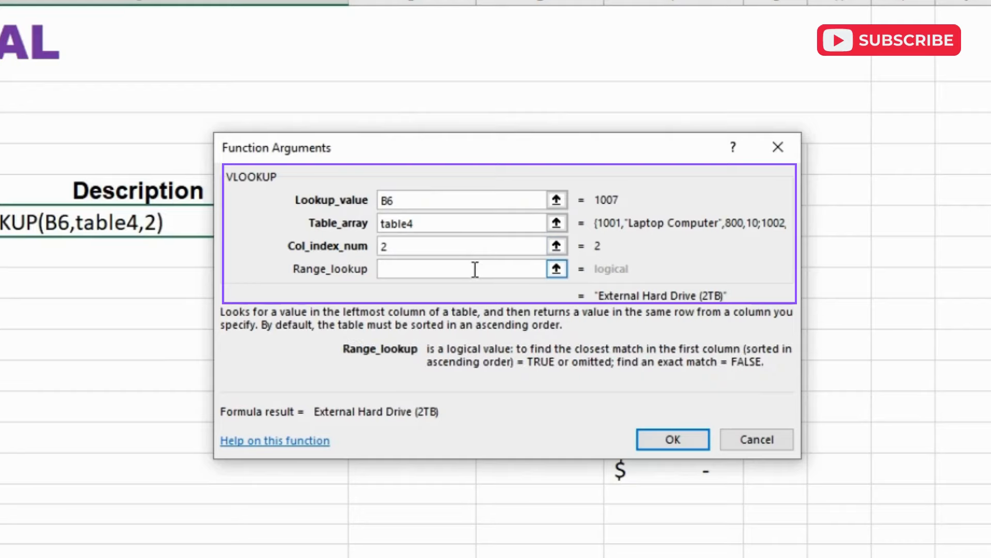
pyautogui.write('FALSE')
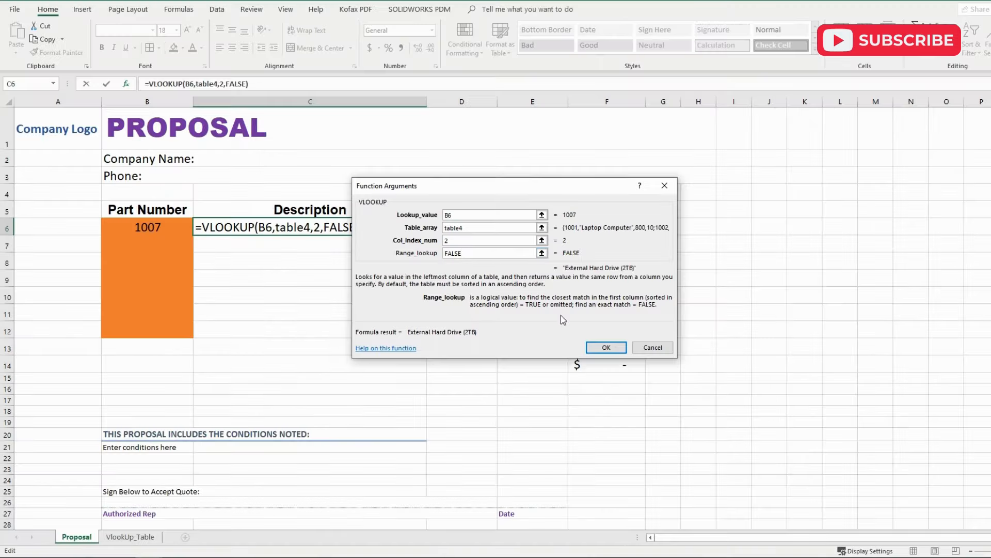
pyautogui.click(605, 349)
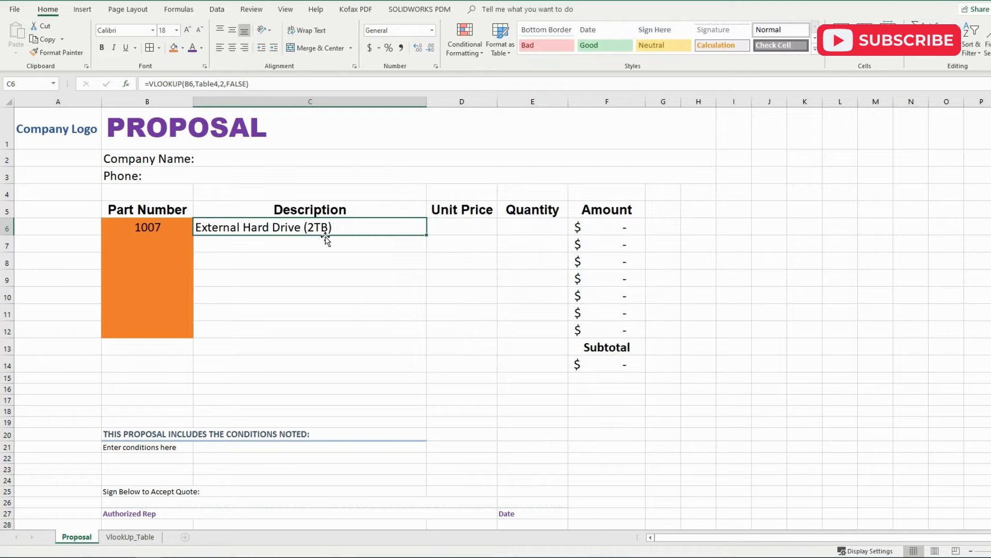
pyautogui.moveTo(427, 235); pyautogui.dragTo(423, 335)
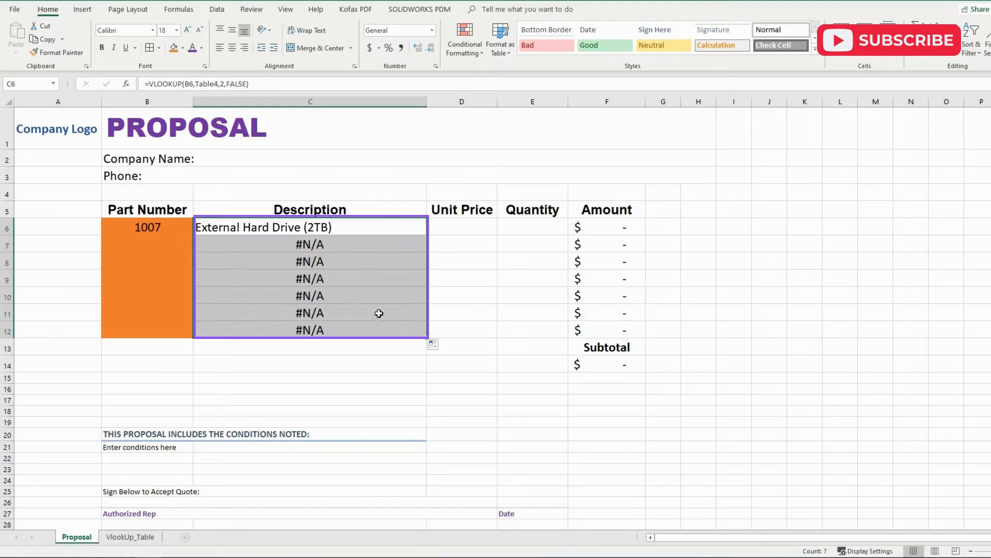
# Wrap the VLOOKUP in Description cell C6 in an IFERROR function with " " as the value if error.
pyautogui.click(328, 253)
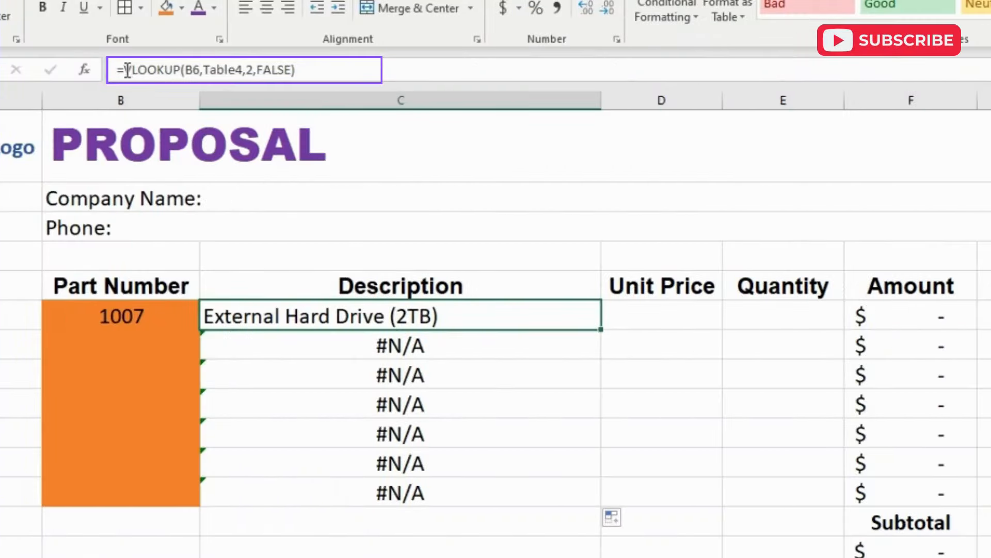
pyautogui.click(127, 70)
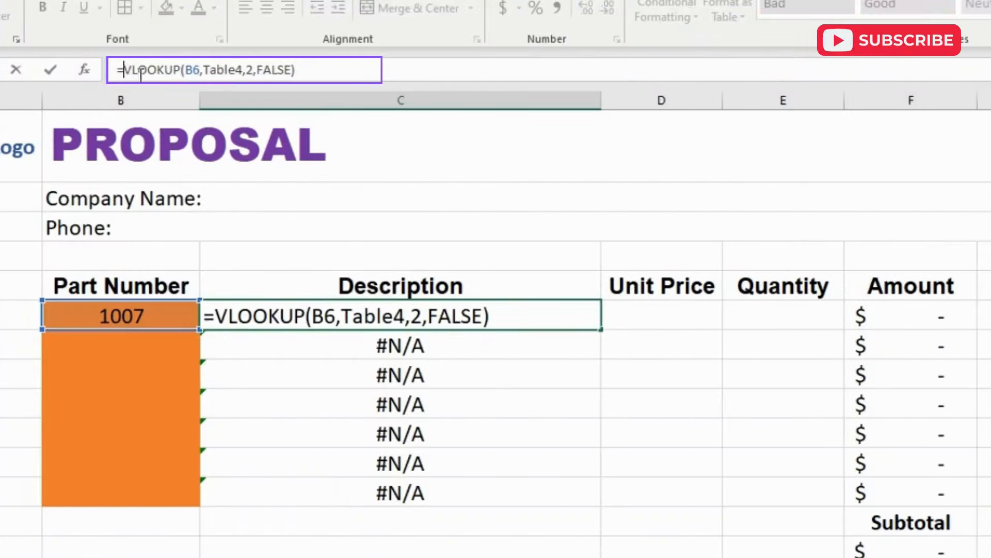
pyautogui.write('if')
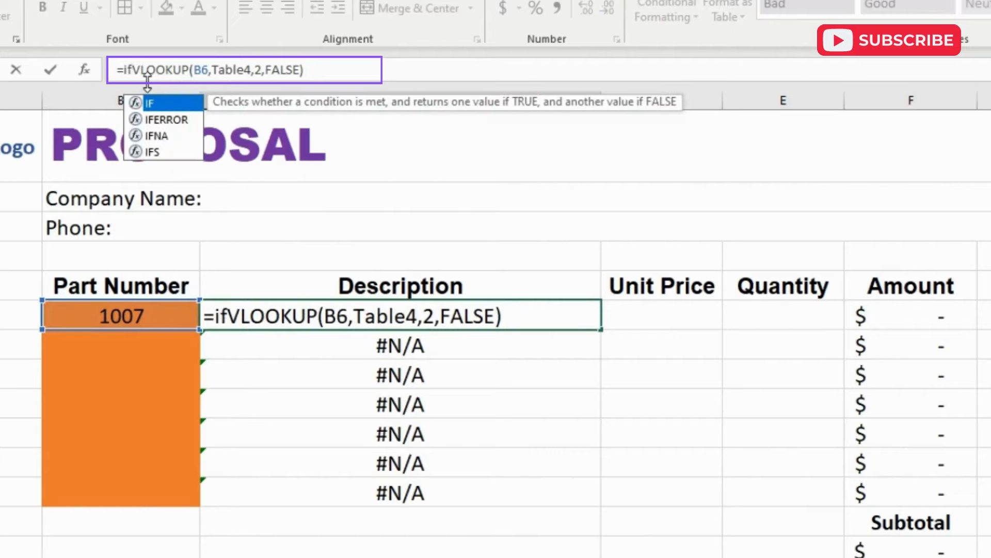
pyautogui.write('erro')
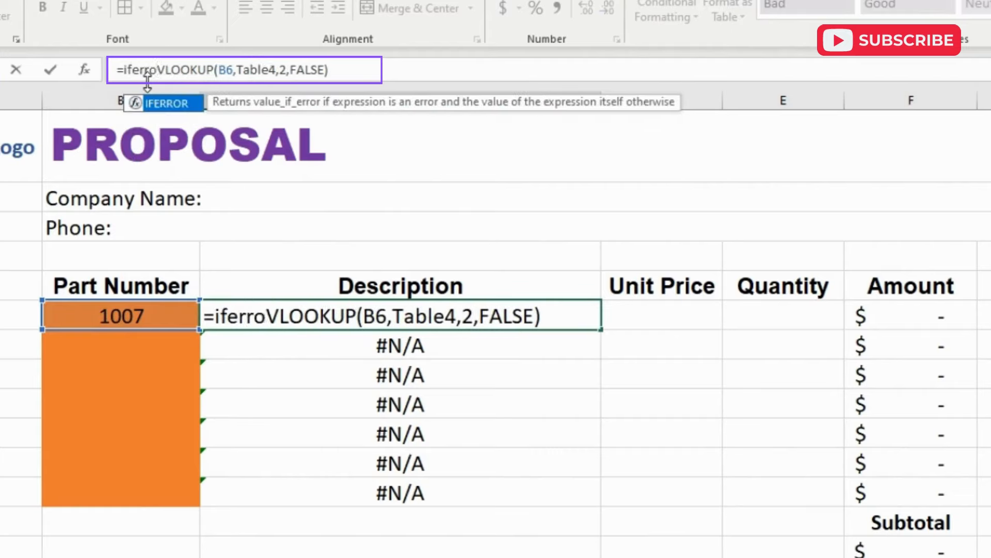
pyautogui.write('r')
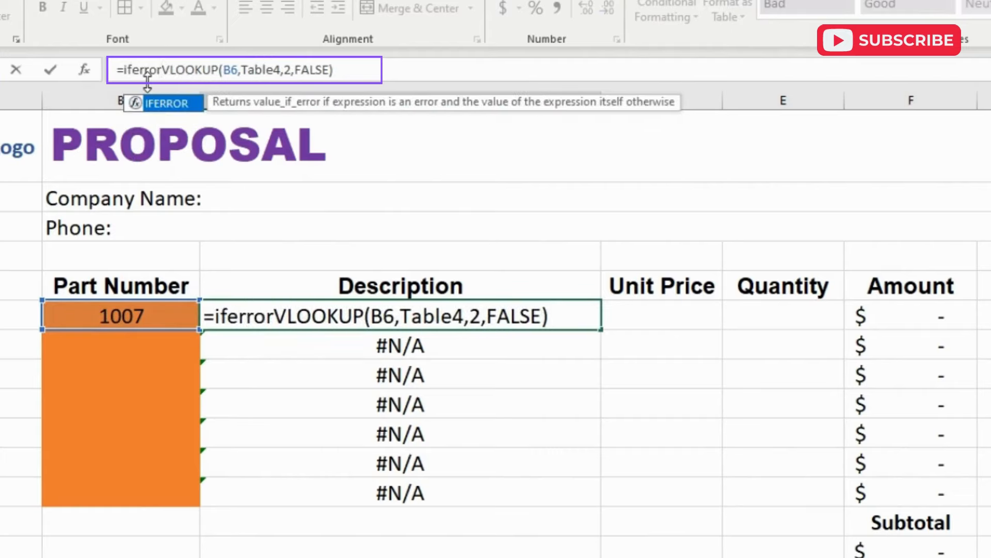
pyautogui.write('(')
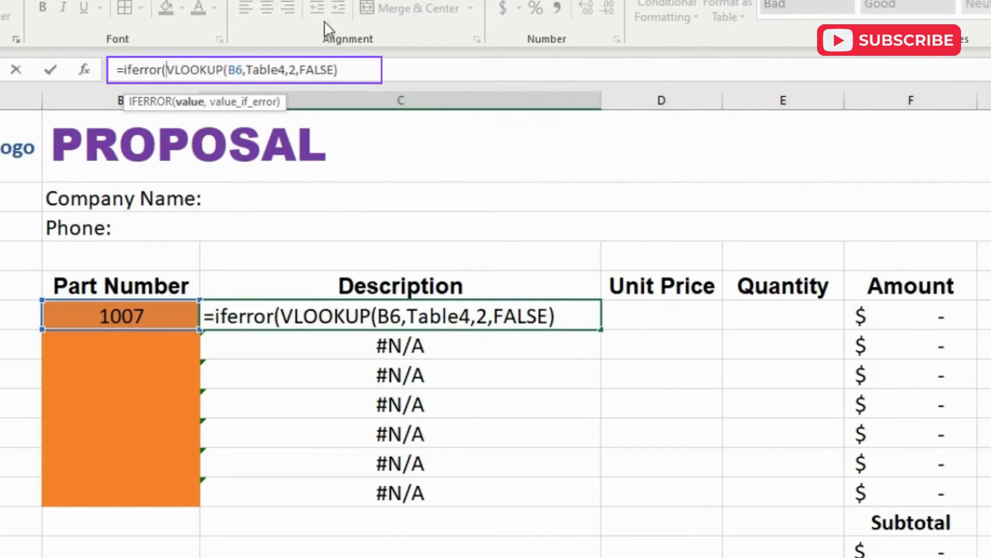
pyautogui.click(340, 69)
pyautogui.write(',')
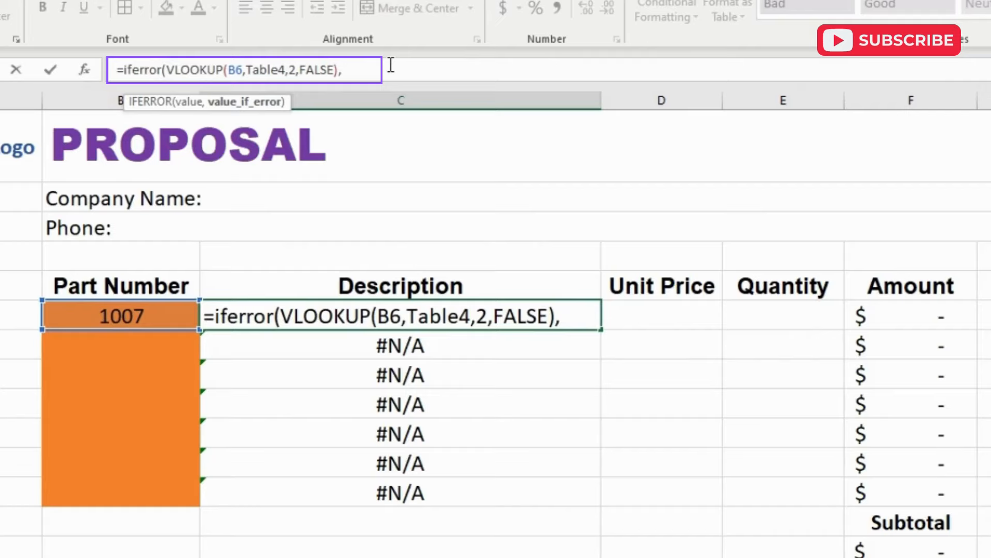
pyautogui.write(' " ")')
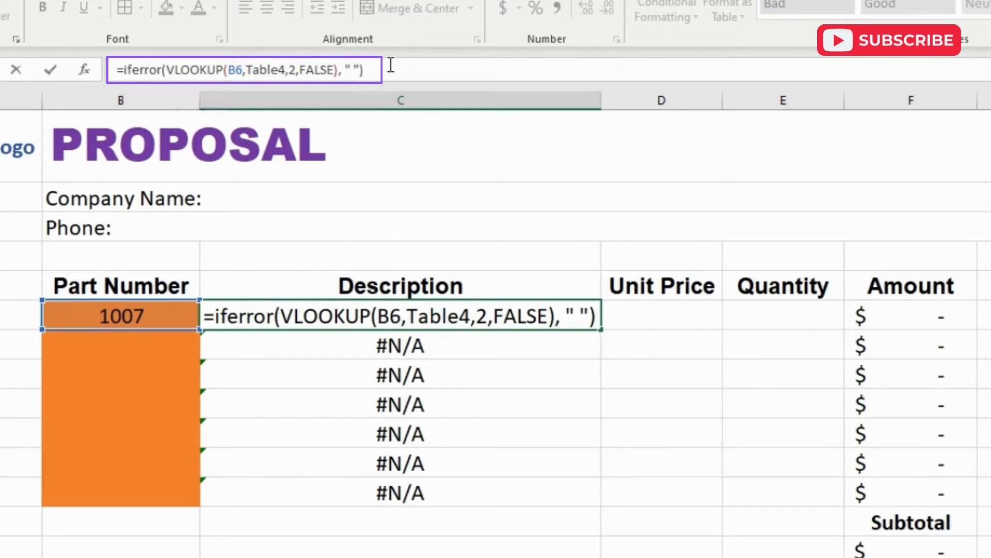
pyautogui.press('Return')
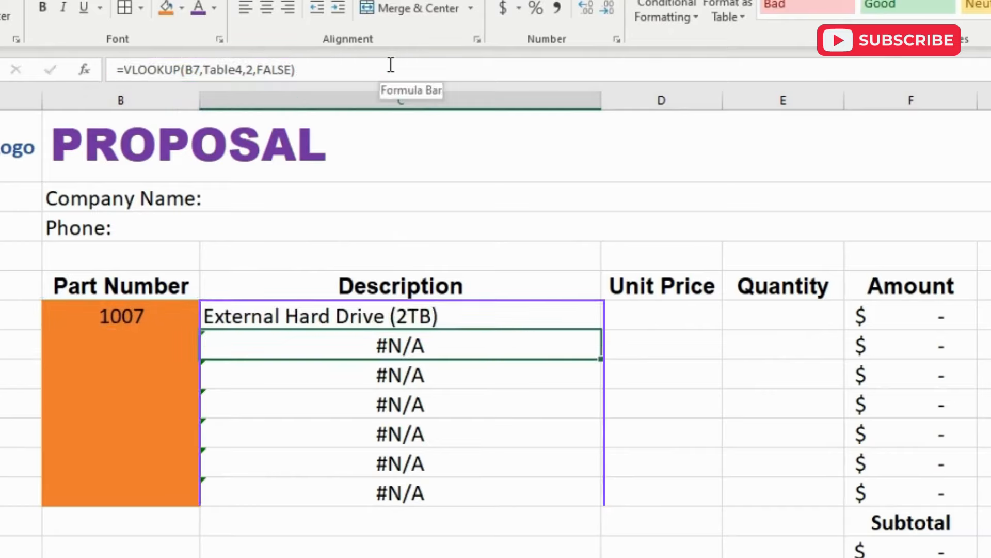
# Fill the IFERROR formula from C6 down to C12 and check the copied formulas in the Description cells.
pyautogui.click(587, 315)
pyautogui.moveTo(600, 328); pyautogui.dragTo(586, 497)
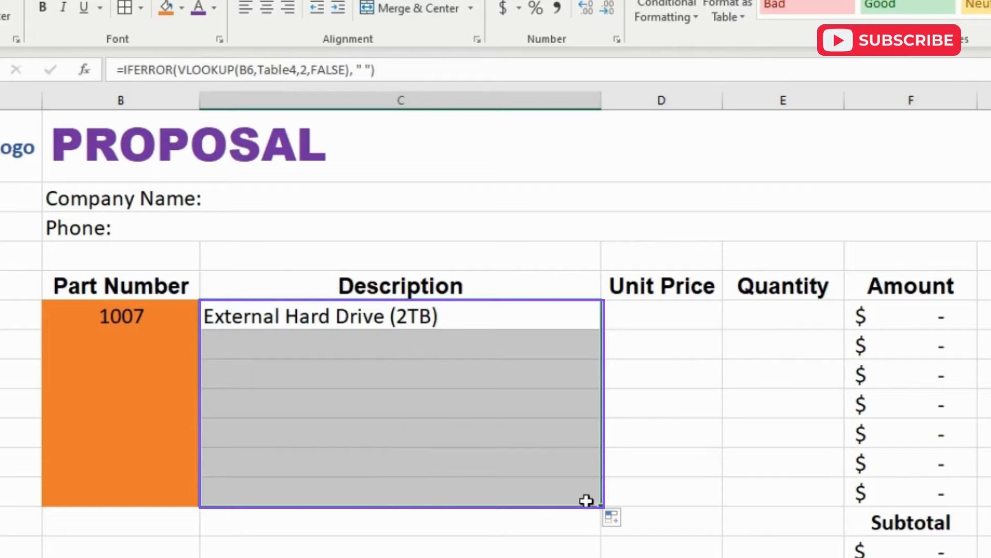
pyautogui.click(539, 313)
pyautogui.click(532, 345)
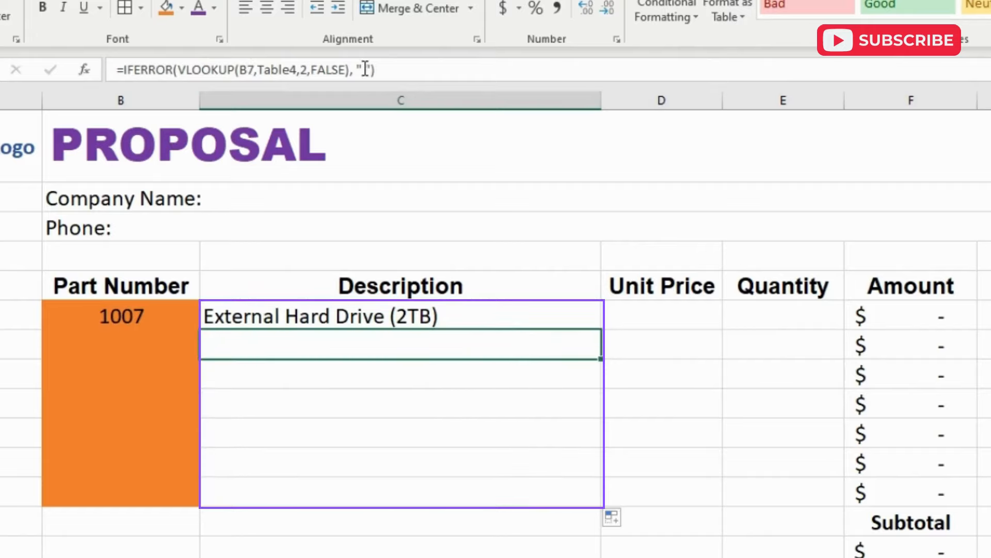
pyautogui.click(420, 379)
pyautogui.click(414, 406)
pyautogui.click(408, 443)
pyautogui.click(382, 470)
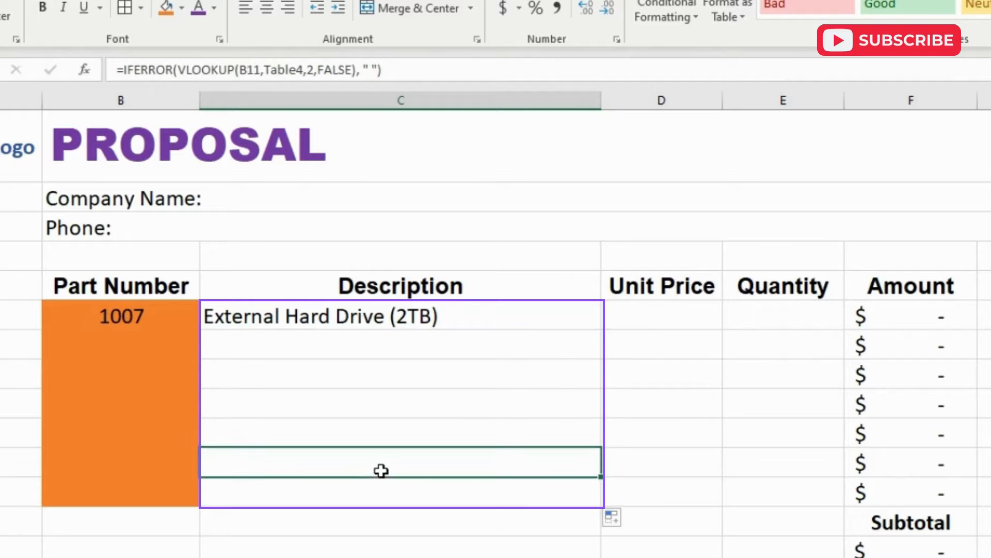
# Enter part numbers 1024 in B7 and 1069 in B8 of the Part Number column.
pyautogui.click(146, 341)
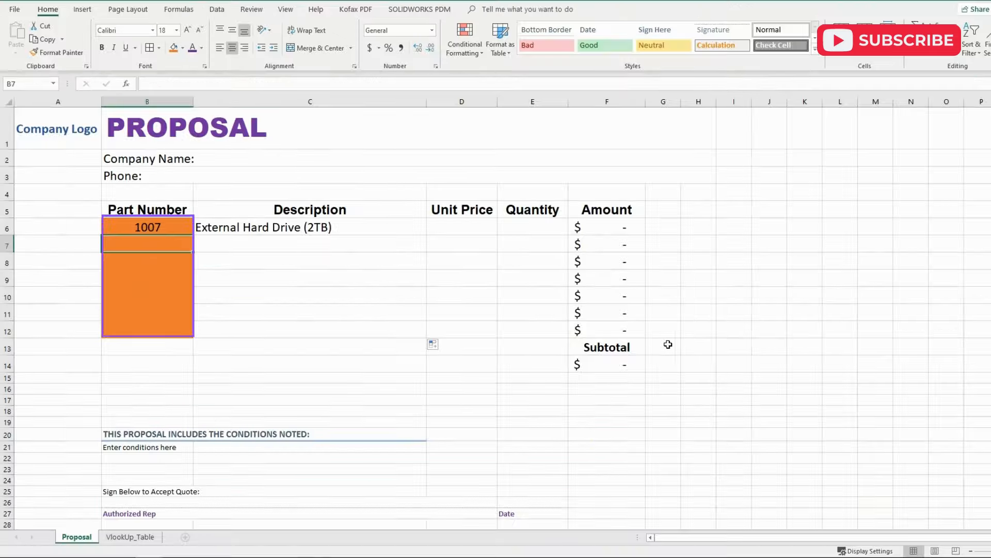
pyautogui.write('1024')
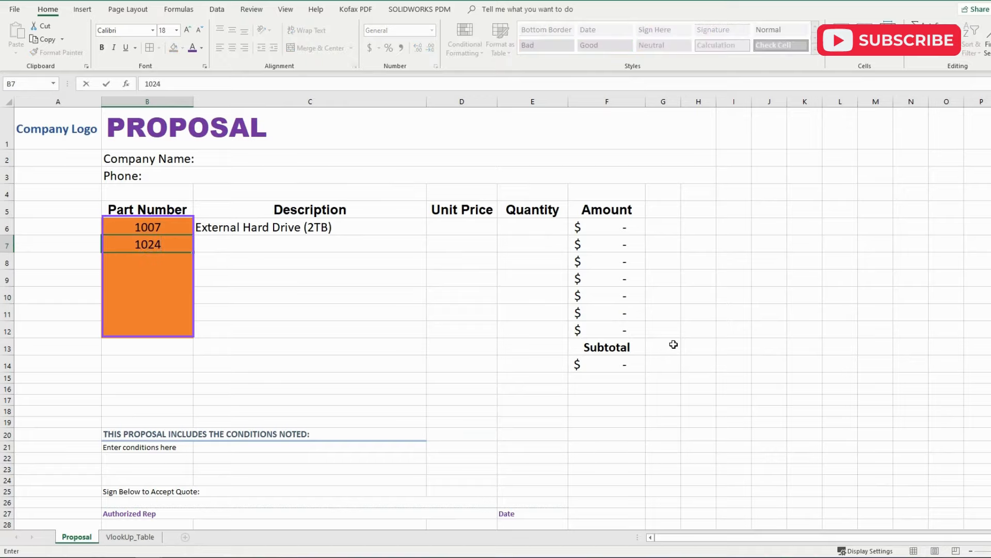
pyautogui.press('Return')
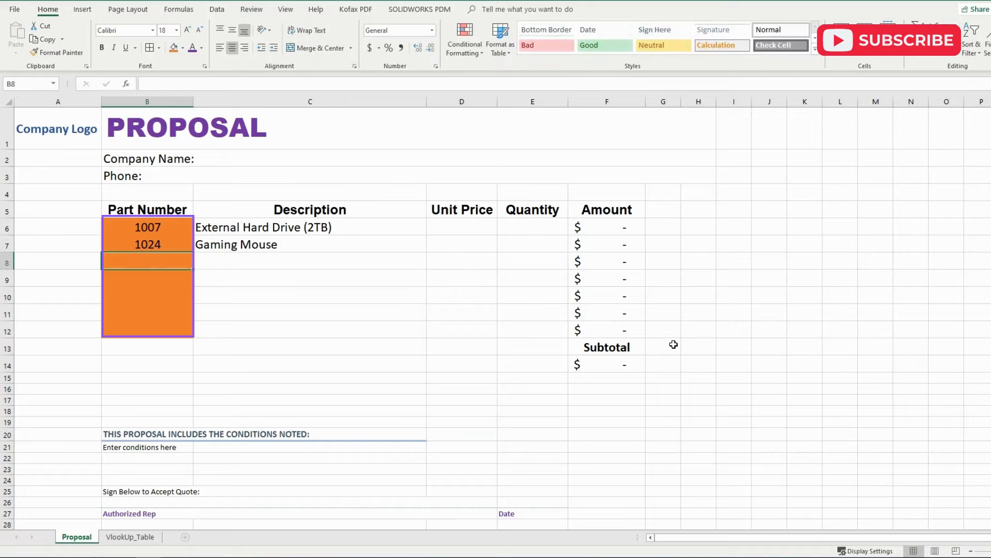
pyautogui.write('1069')
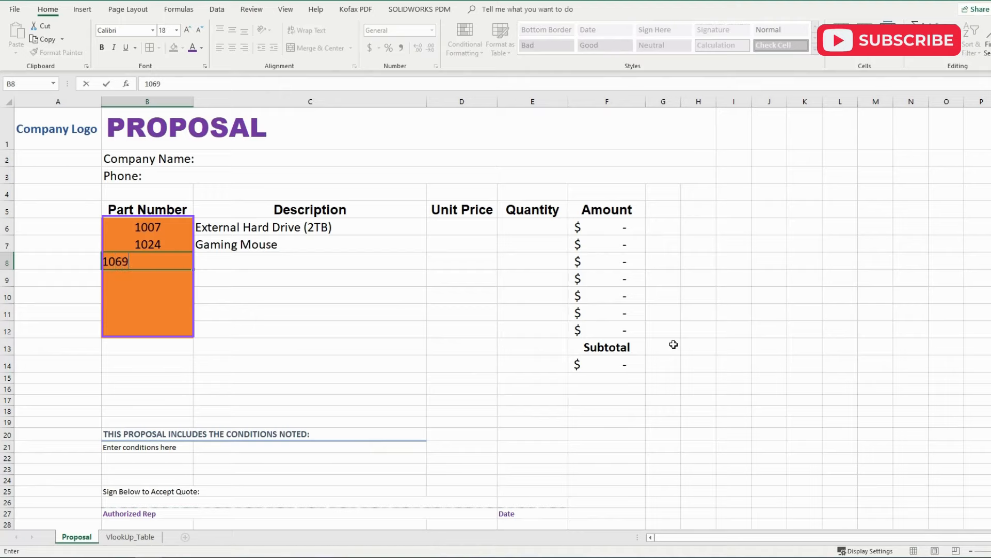
pyautogui.press('Return')
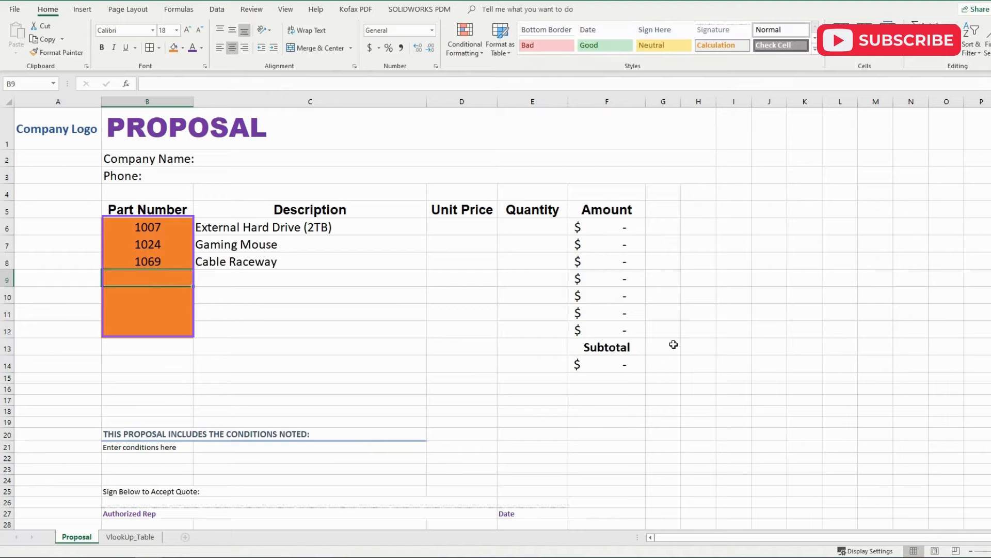